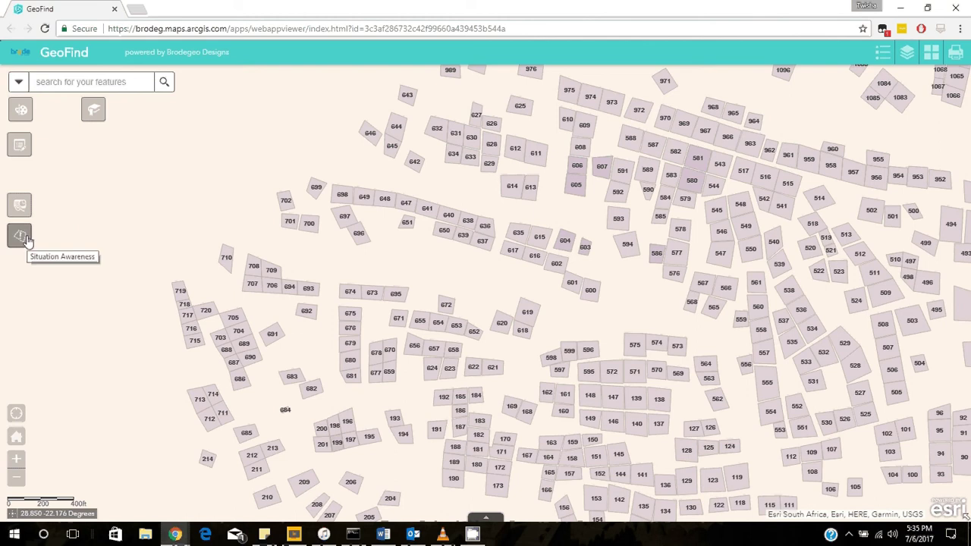
- Open the Screening panel from the left toolbar to draw an area over the parcel map
click(20, 207)
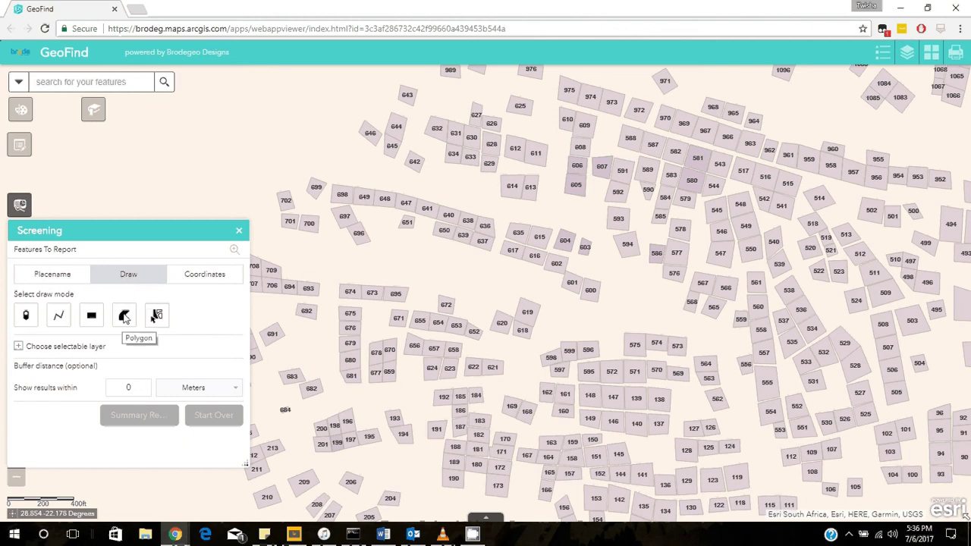
- Draw a four-corner polygon over the parcel block between lots 647 and 137
click(125, 318)
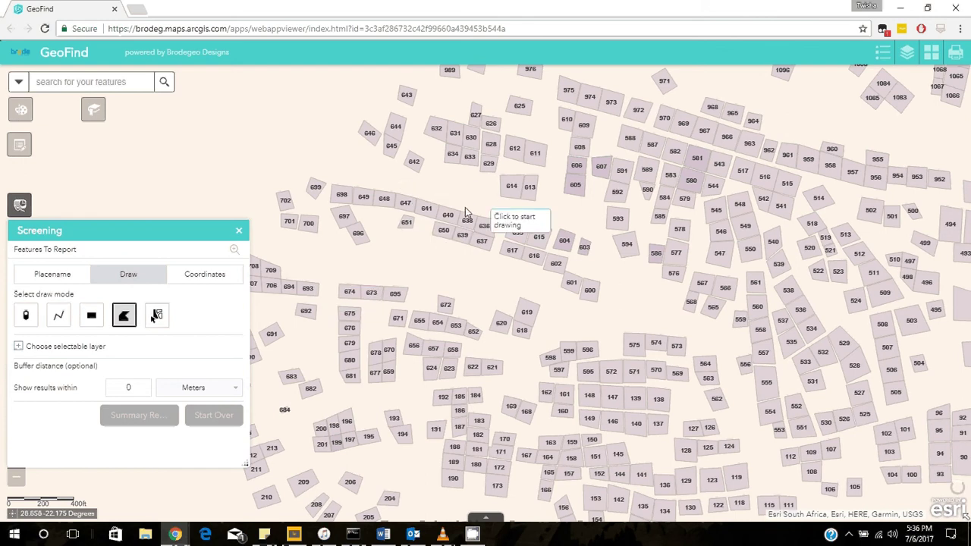
click(405, 189)
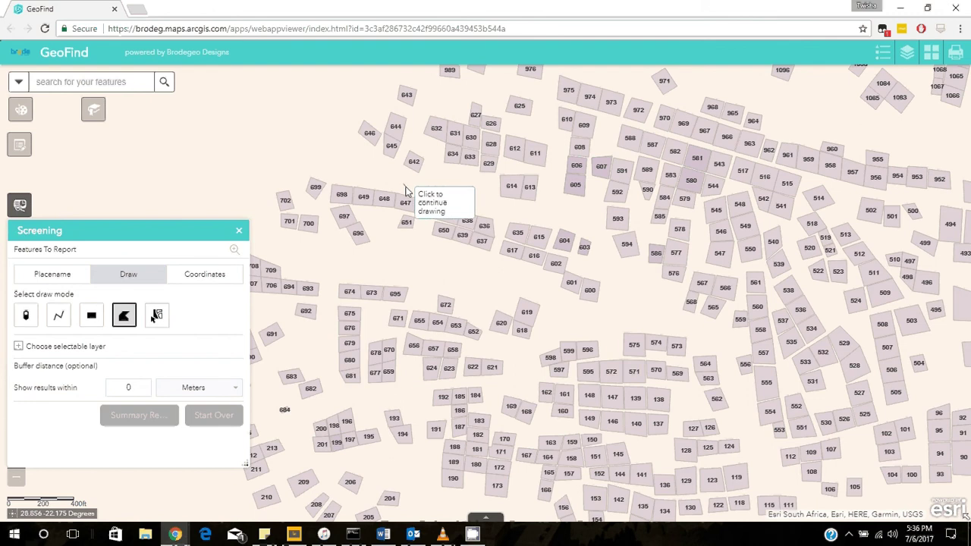
click(717, 270)
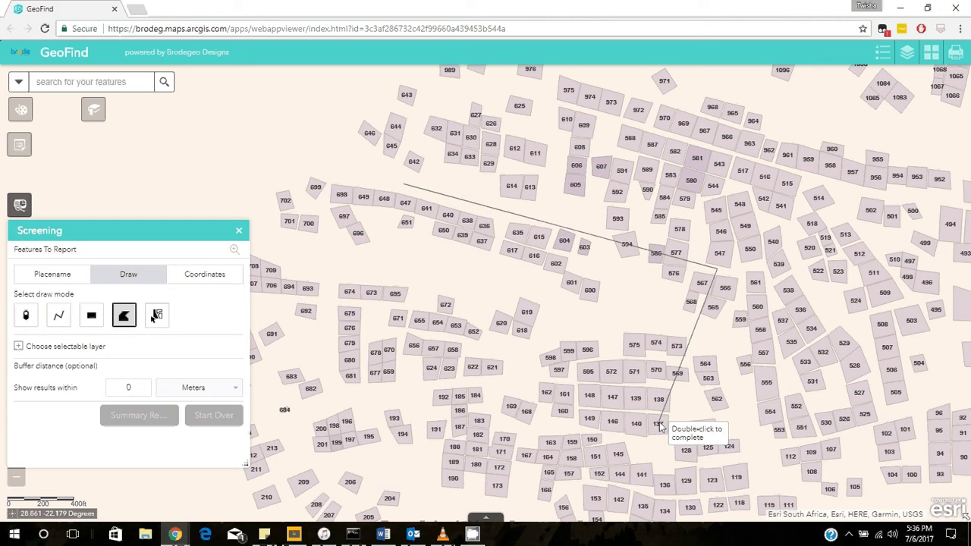
click(660, 448)
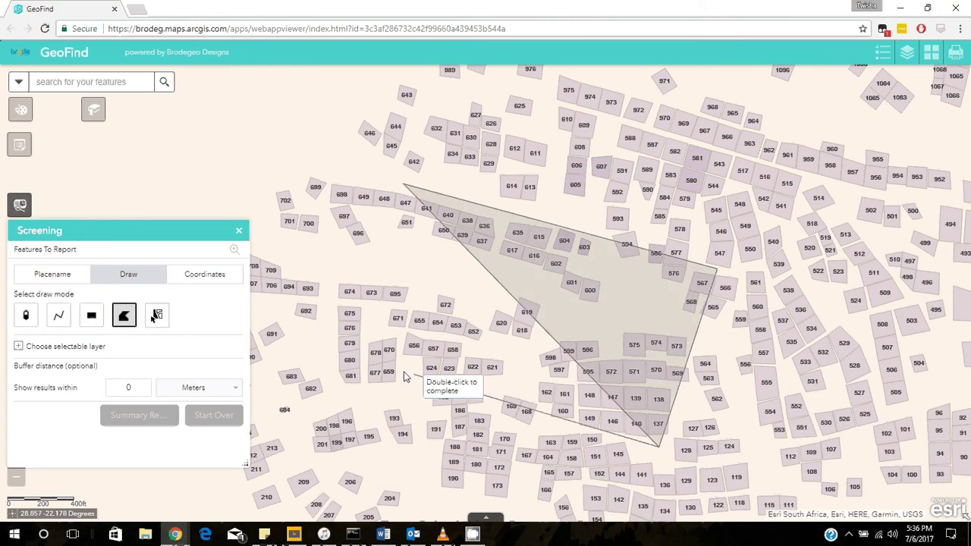
click(319, 365)
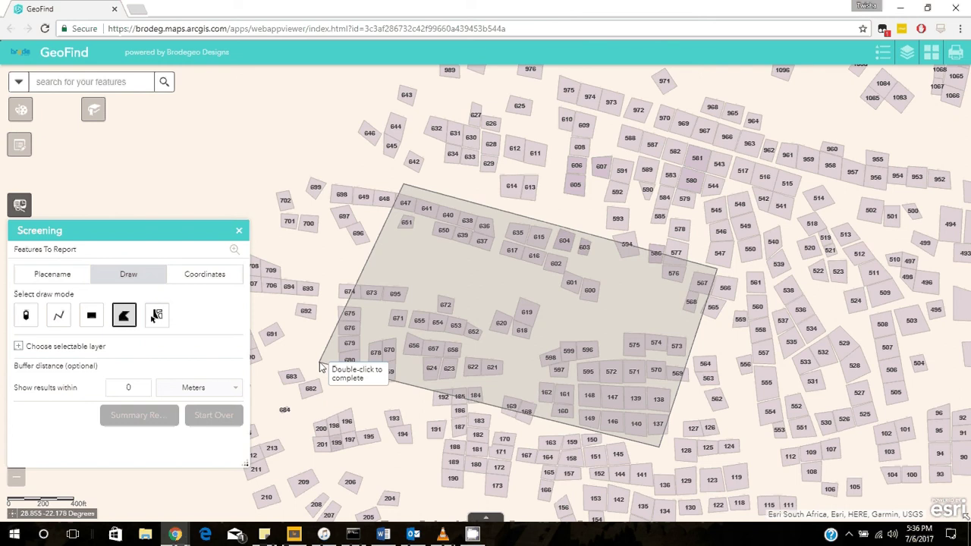
double_click(319, 365)
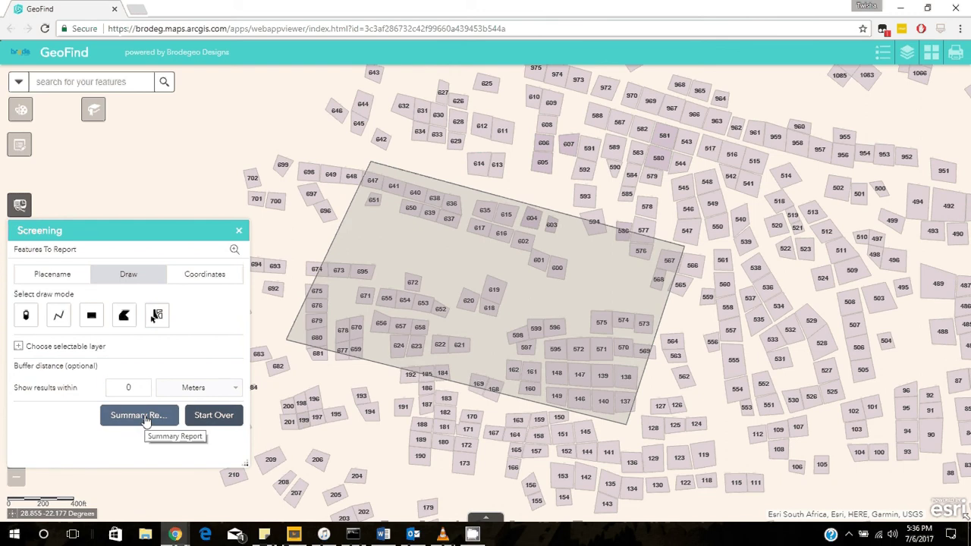
- Generate the area summary (0.21 sq km, 85 plots) and bring up its A4 Landscape print options
click(144, 417)
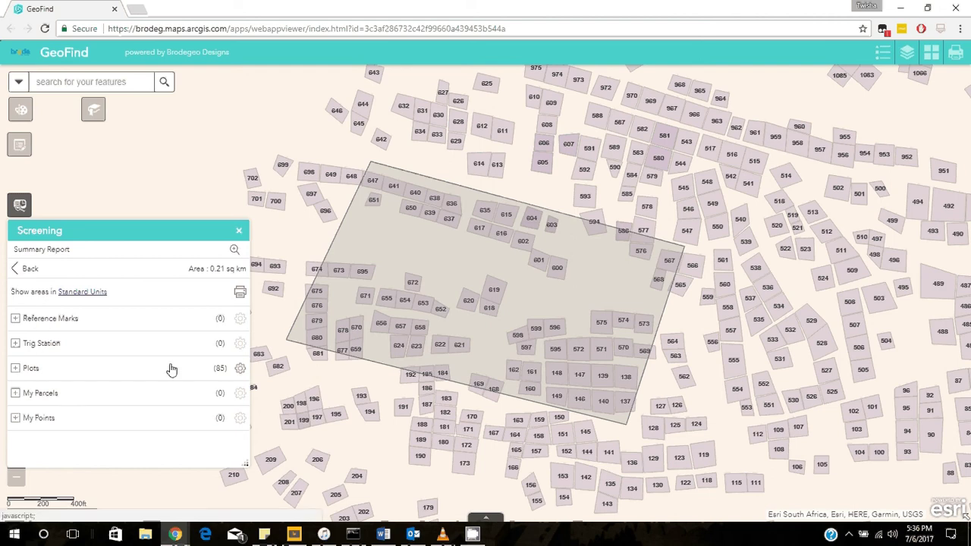
click(240, 293)
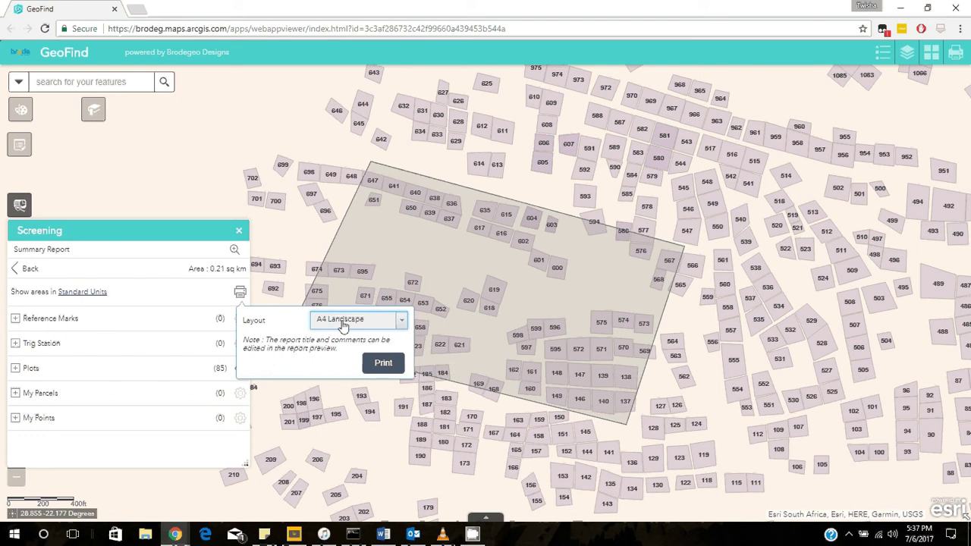
- Create the A4 Landscape printable report, maximize it, and focus its comments box
click(383, 370)
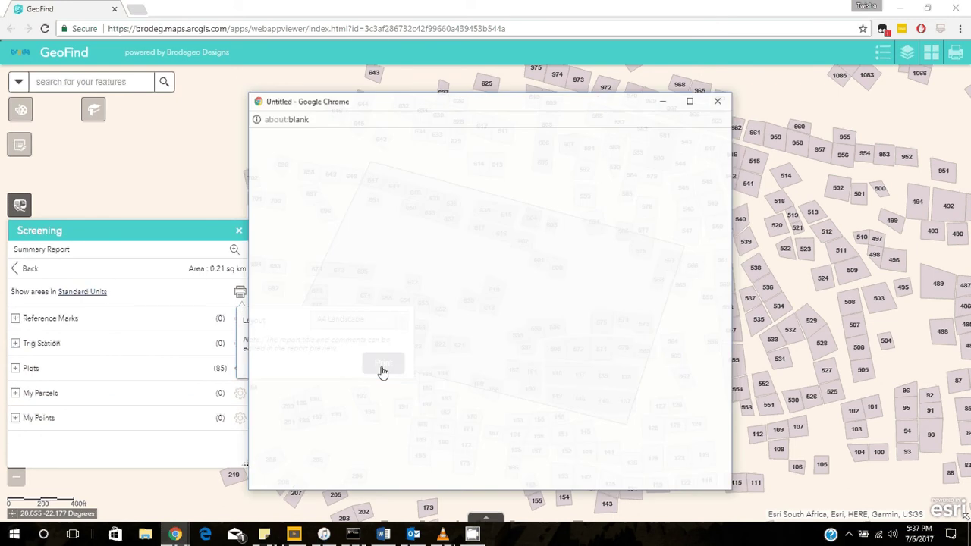
click(691, 101)
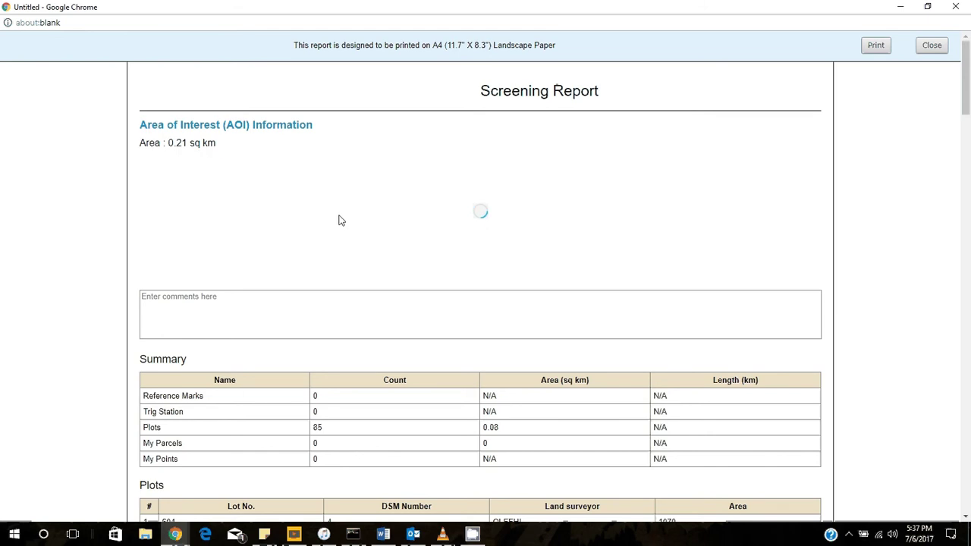
scroll(339, 220, down, 3)
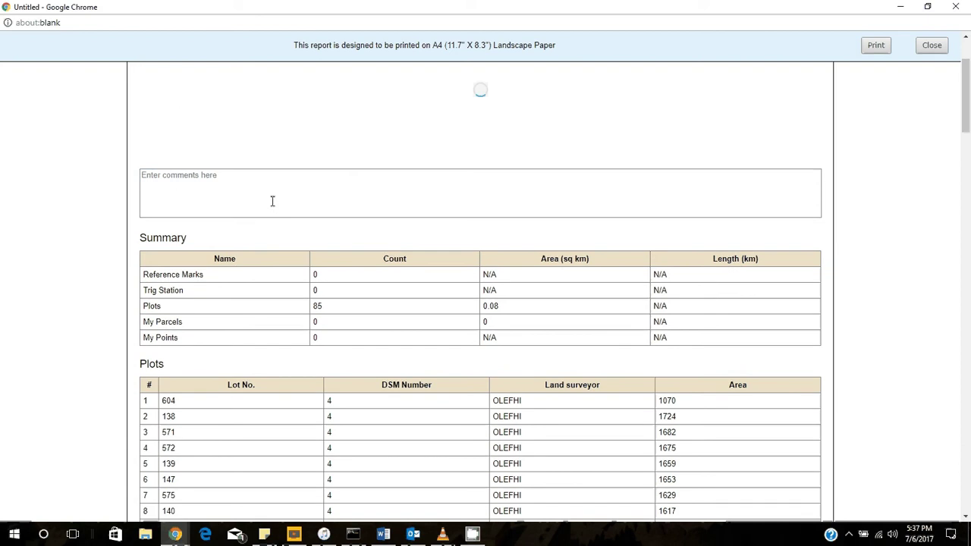
click(272, 201)
- Scroll through the report's 85-plot tables, then close the report window
scroll(267, 241, down, 2)
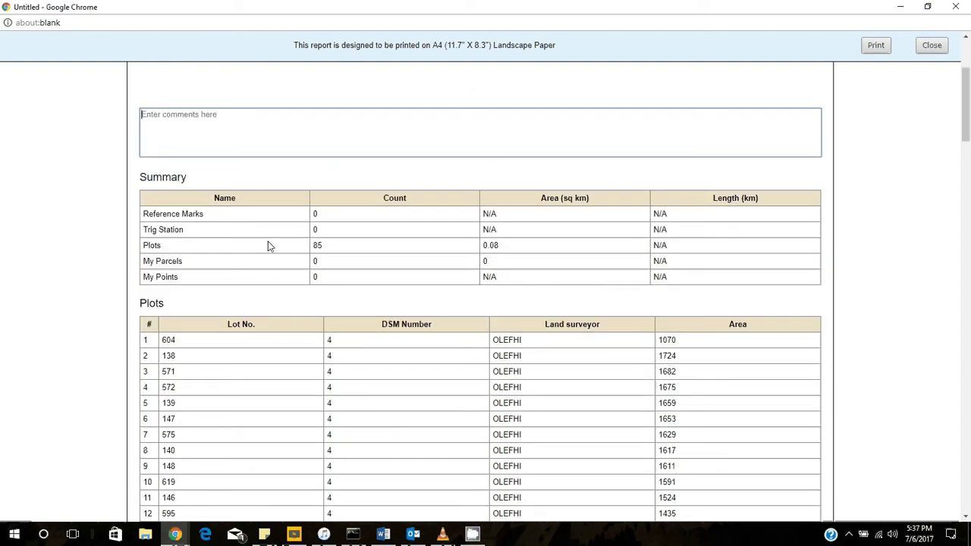
scroll(184, 168, down, 1)
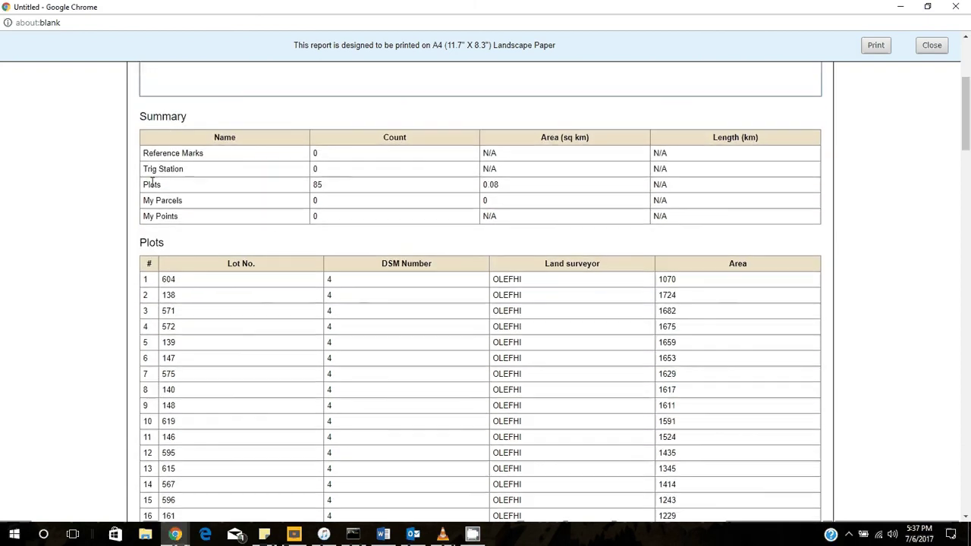
scroll(175, 227, down, 2)
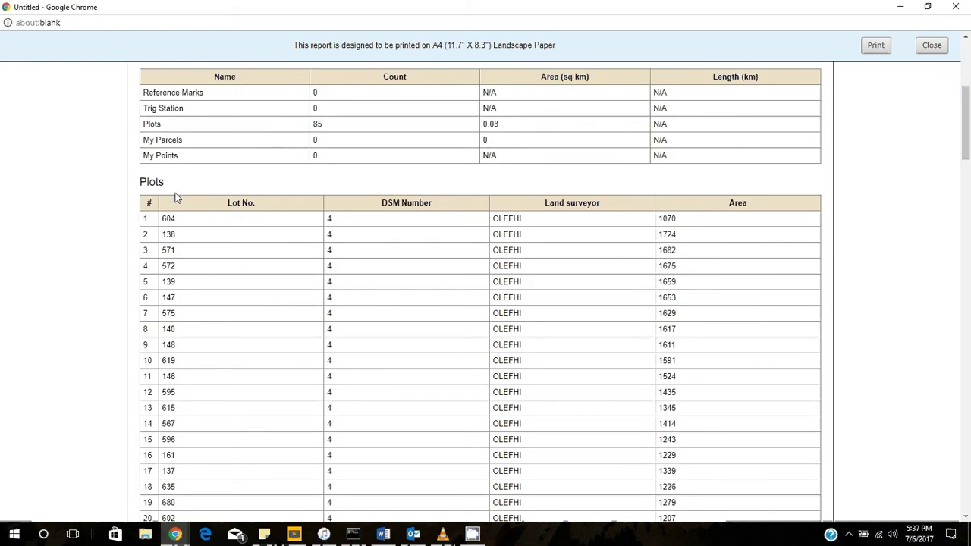
scroll(231, 225, down, 5)
scroll(236, 224, down, 8)
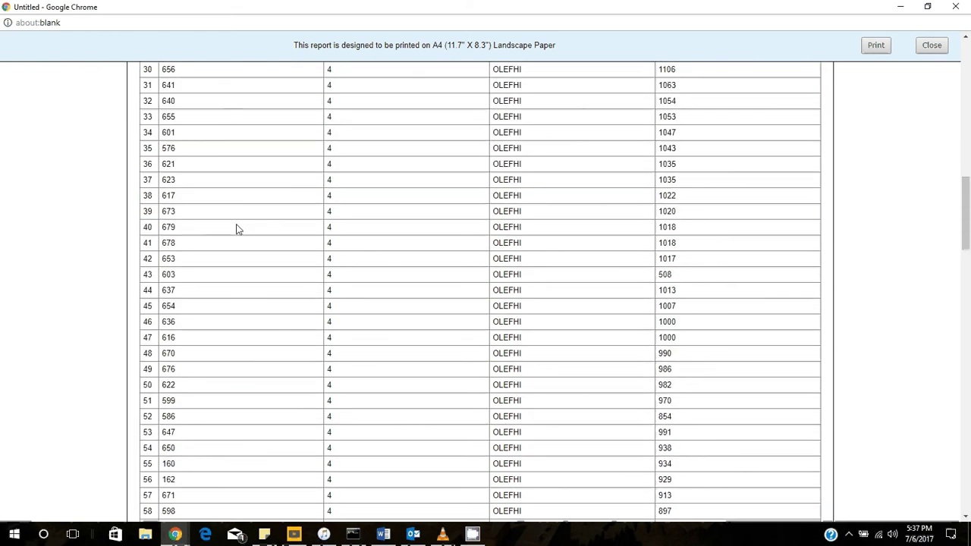
scroll(237, 231, down, 8)
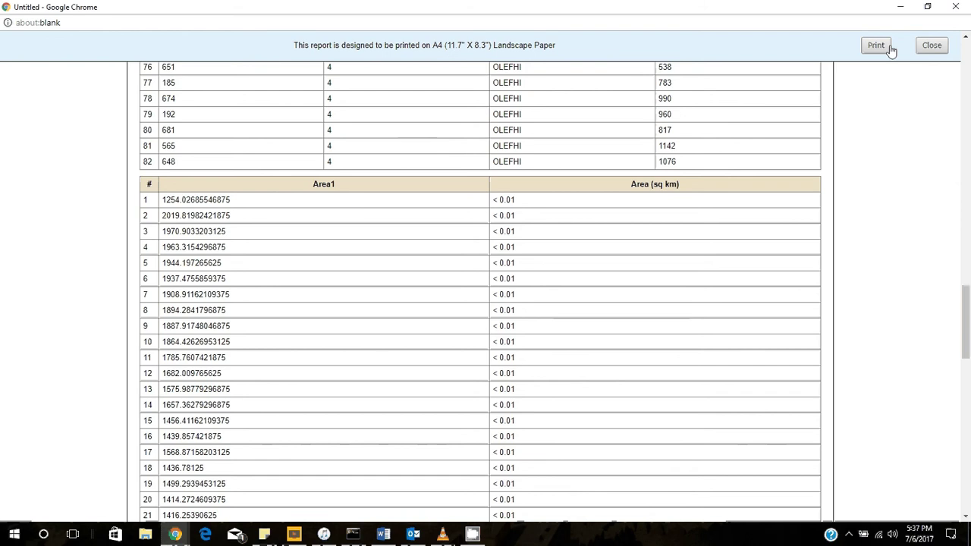
click(955, 7)
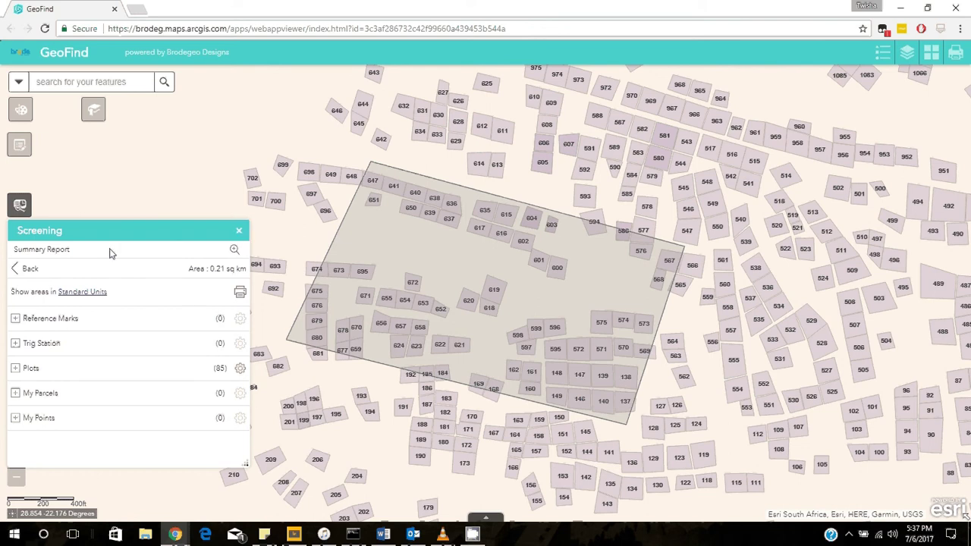
- Clear the drawn screening area and bring up Situation Awareness with its 0-meter buffer
click(21, 270)
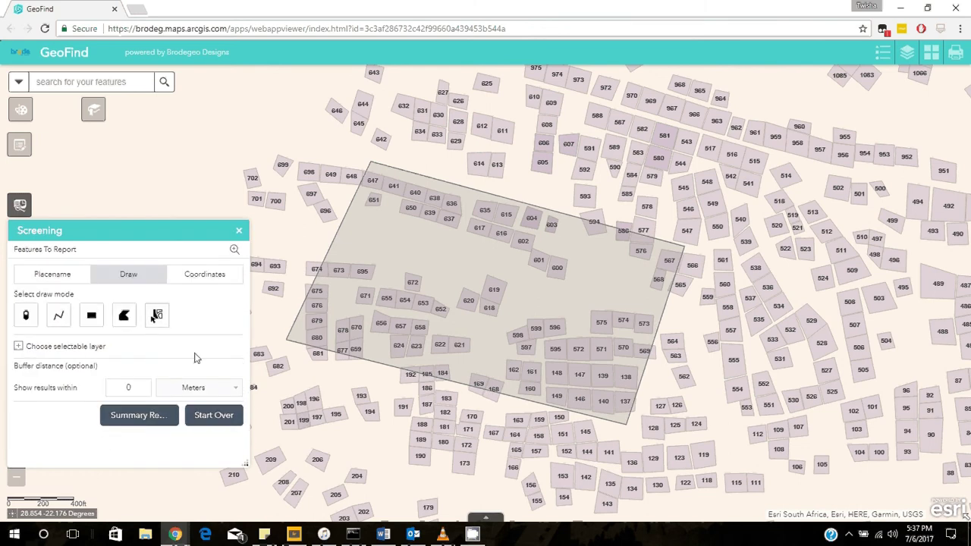
click(241, 231)
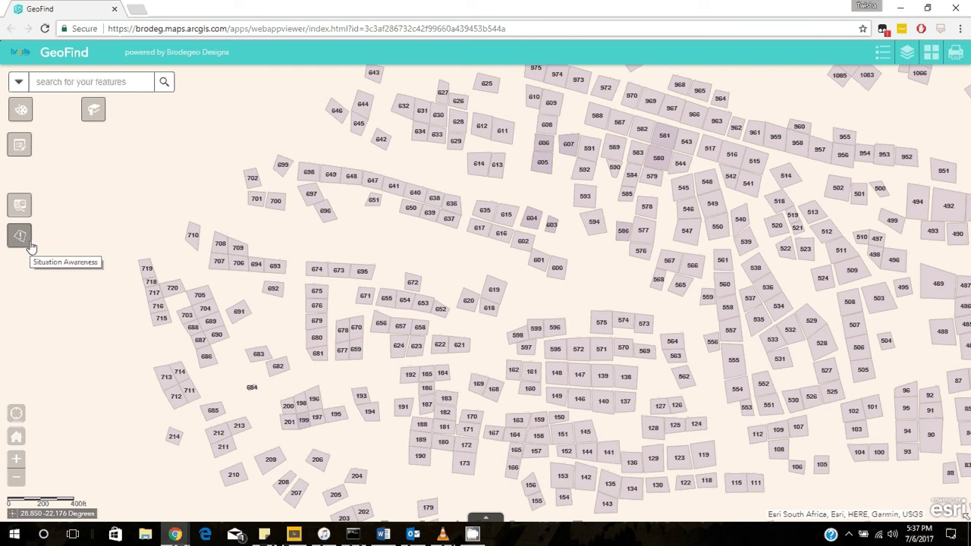
click(25, 239)
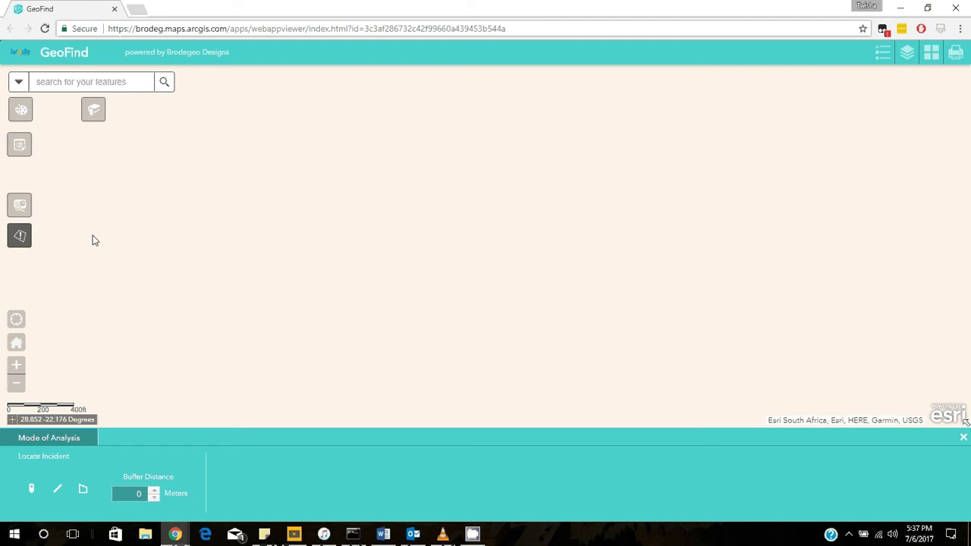
- Close Situation Awareness, then zoom out and pan to the countryside around Mothabaneng
click(21, 240)
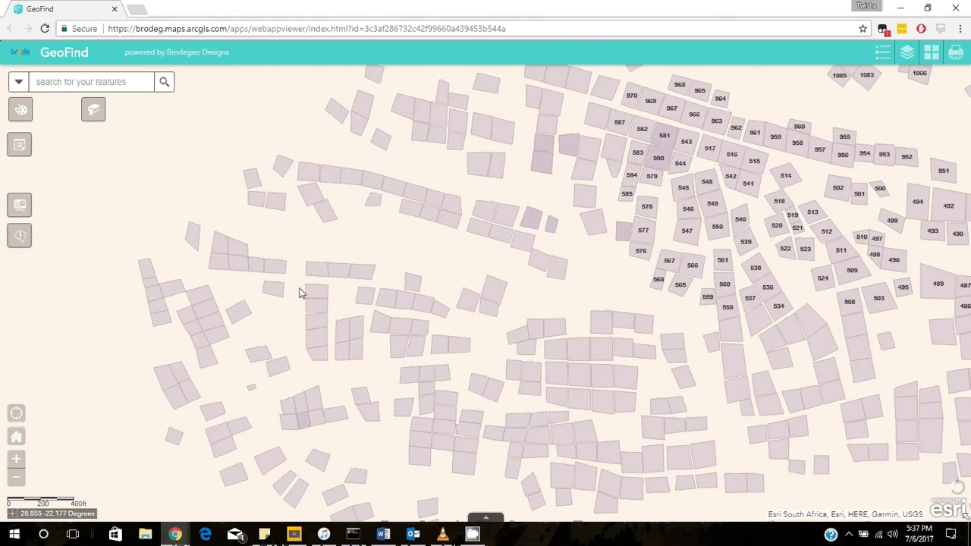
scroll(540, 299, down, 2)
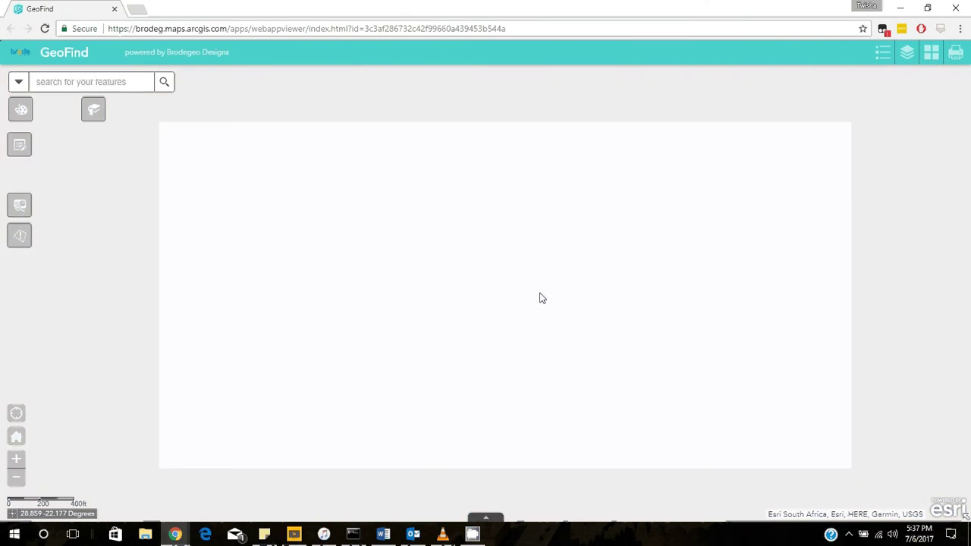
scroll(540, 298, down, 2)
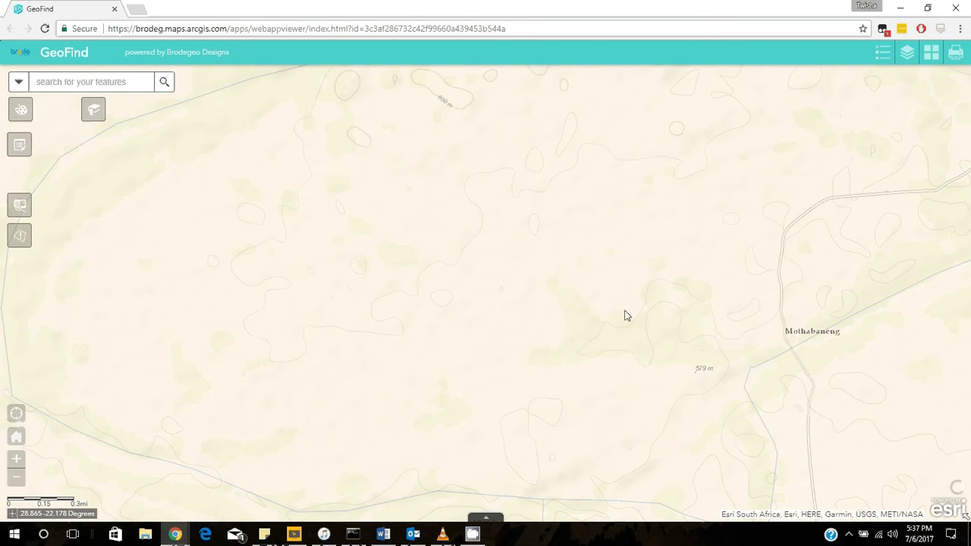
scroll(627, 316, up, 1)
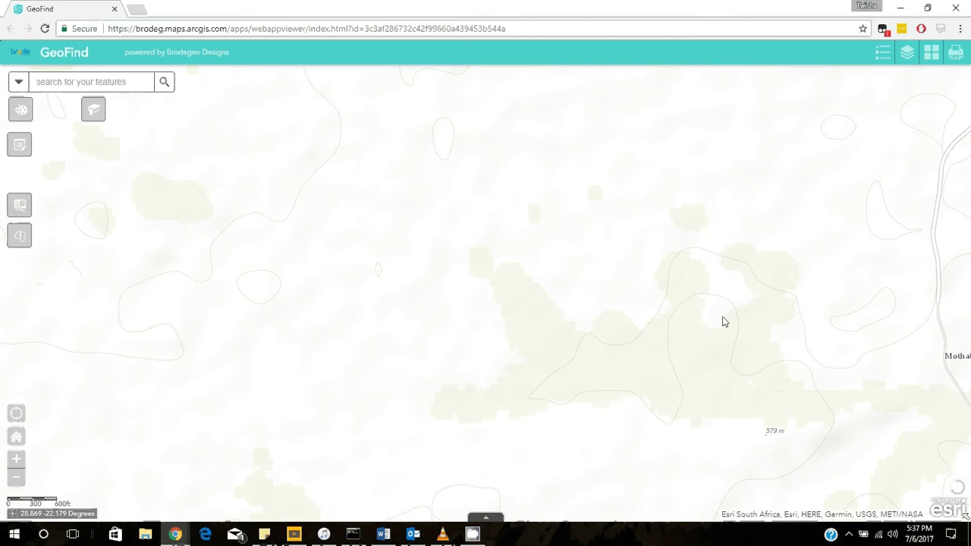
drag(615, 325, 445, 311)
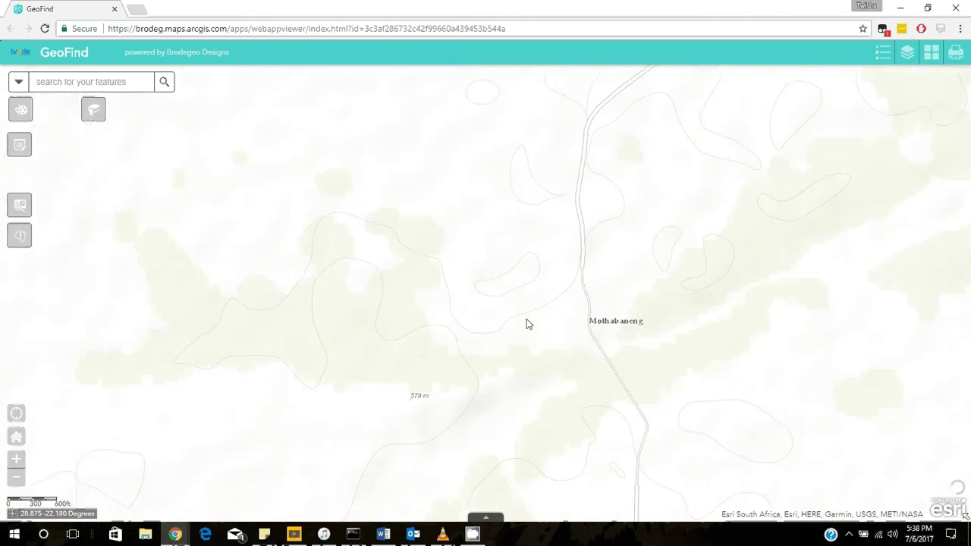
- Zoom in near Mothabaneng, show the eight-layer Layer List, and pan the numbered parcels into view
scroll(561, 334, up, 1)
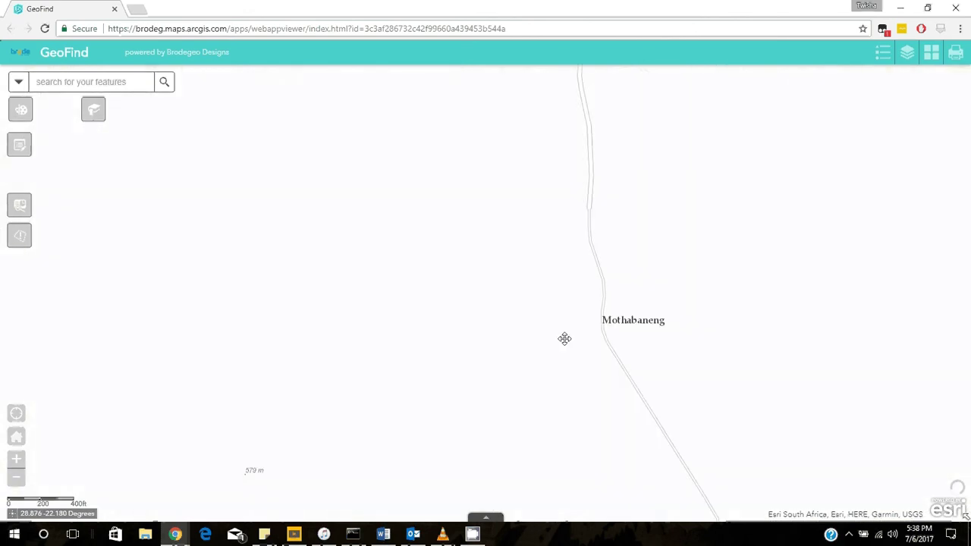
click(908, 54)
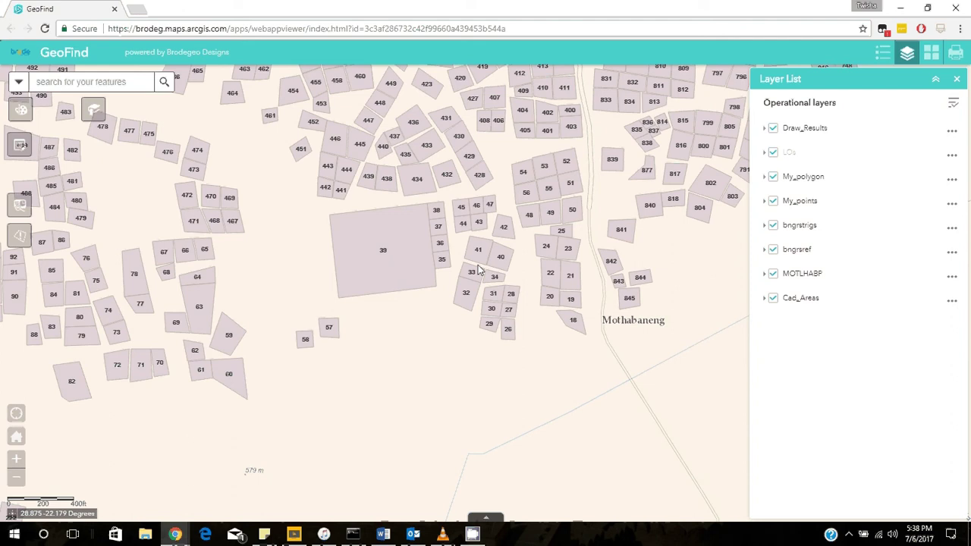
drag(474, 267, 516, 342)
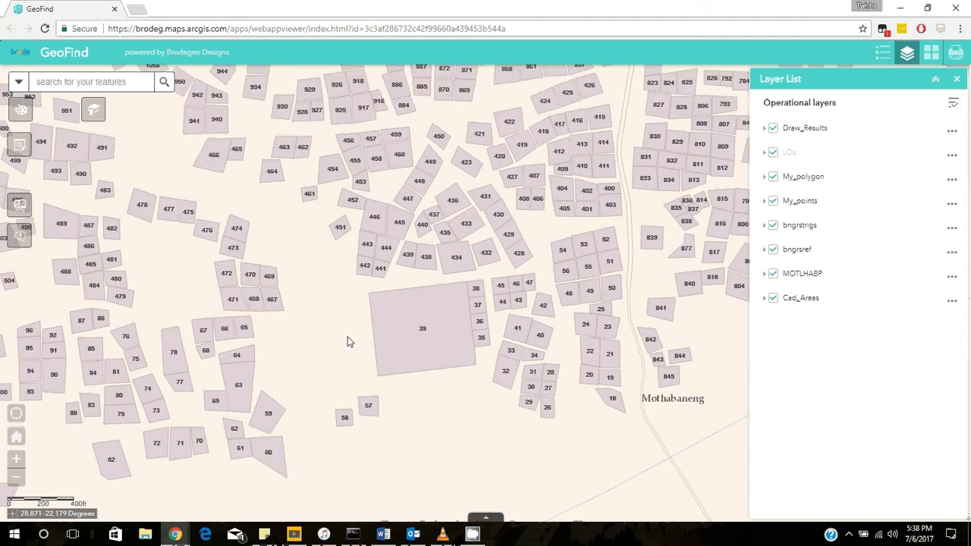
drag(346, 341, 221, 406)
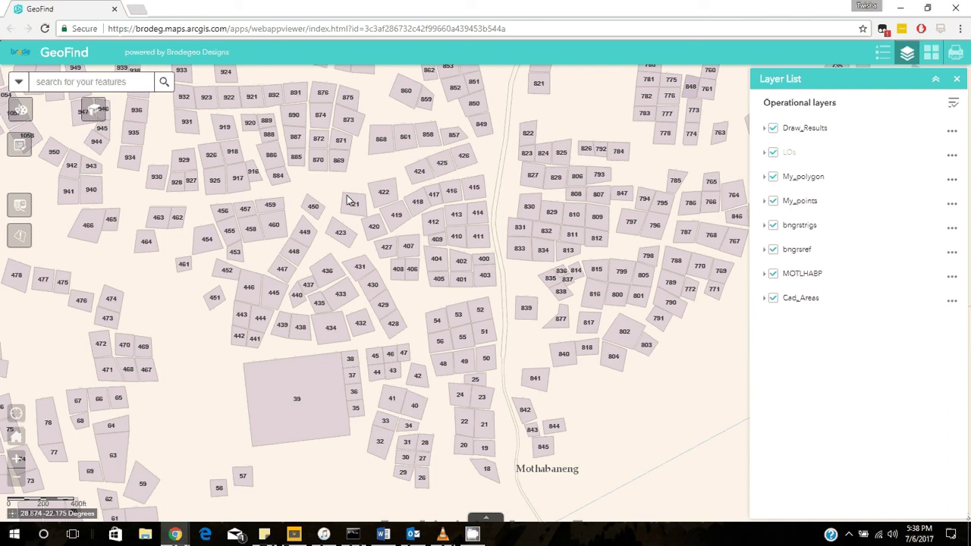
- Open incident analysis and re-enable the My_polygon, My_points, bngrstrigs, bngrsref and MOTLHABP layers
click(20, 237)
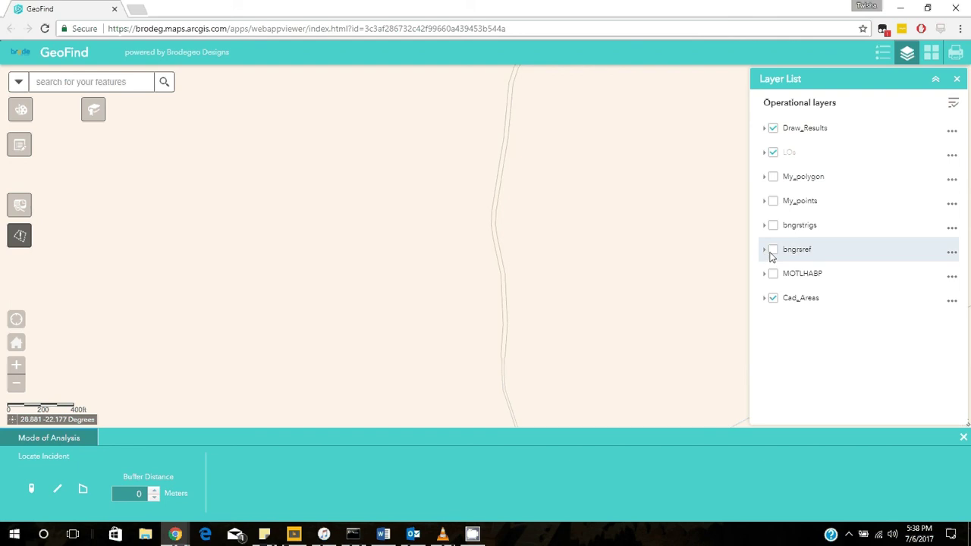
click(775, 178)
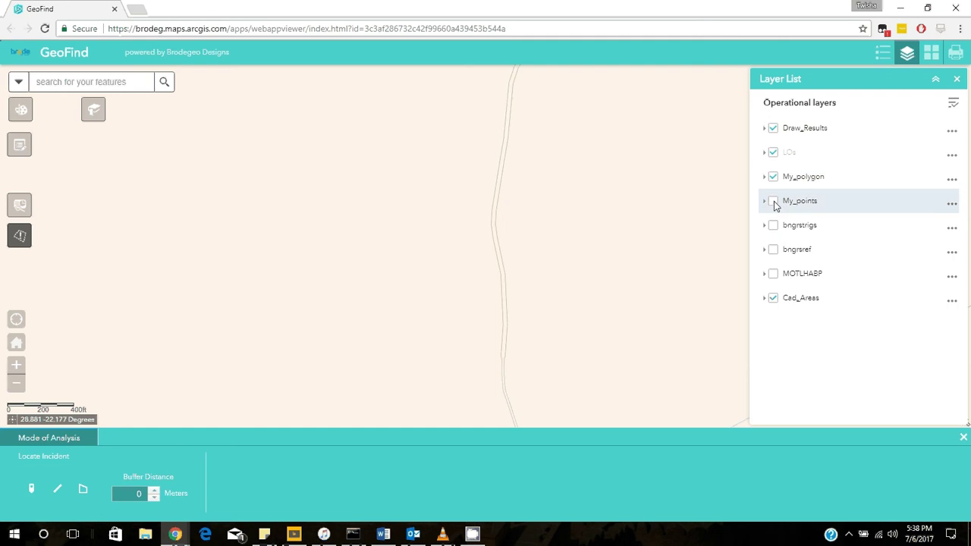
click(773, 202)
click(774, 225)
click(774, 251)
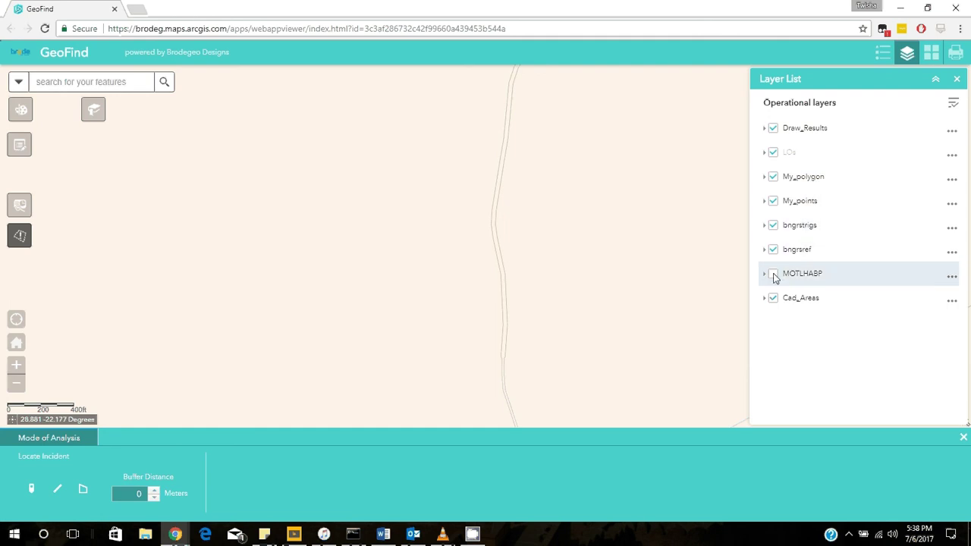
click(773, 275)
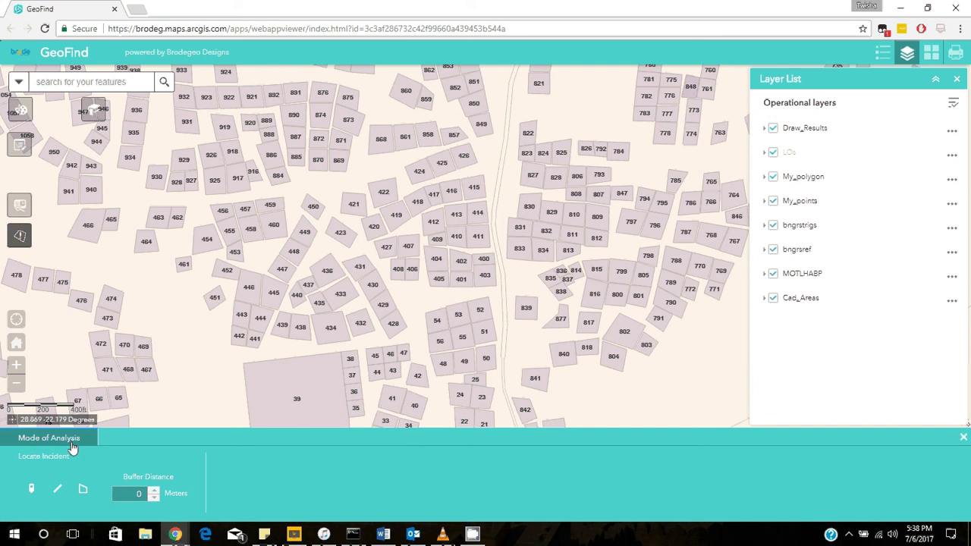
- Set the incident buffer distance to 50 meters and pick the line (pencil) incident tool
click(32, 490)
click(138, 494)
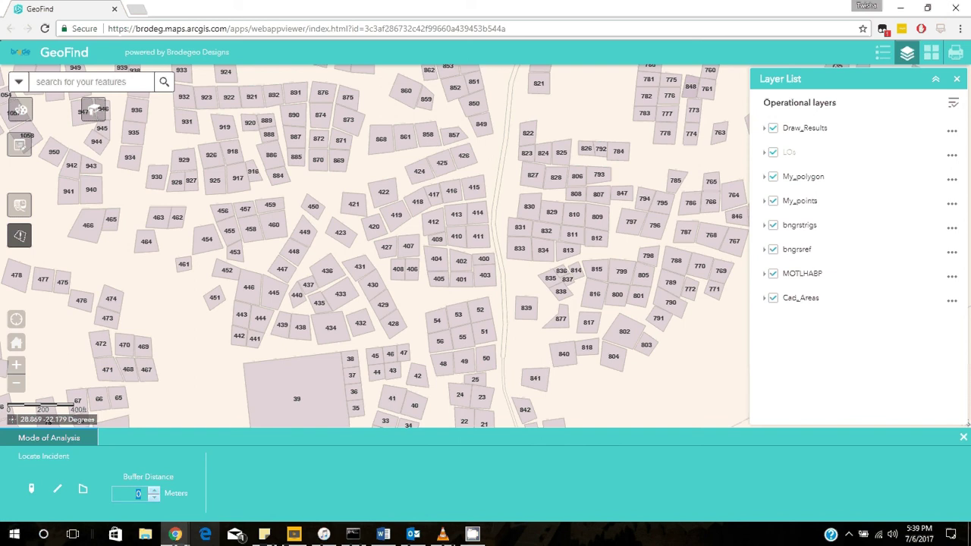
text(50)
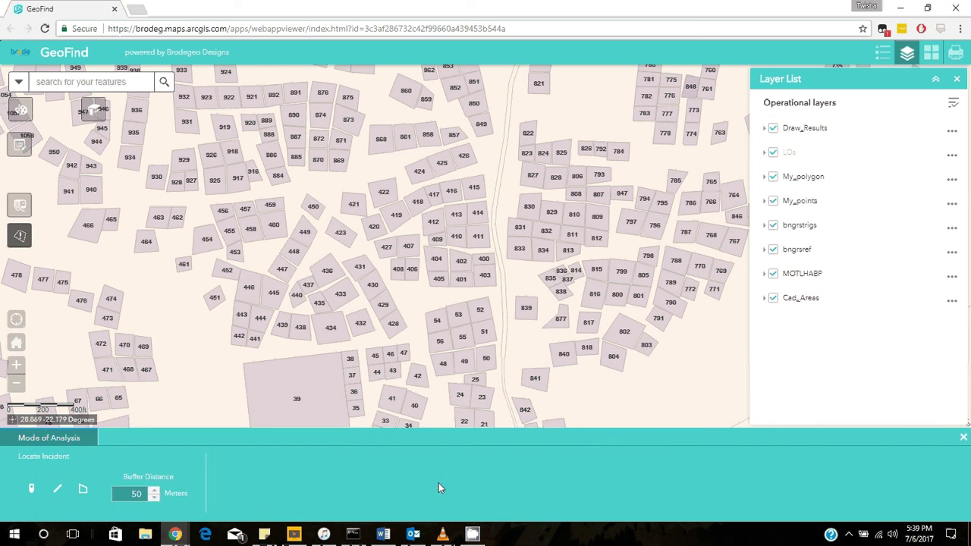
click(58, 490)
- Draw the pipeline line from parcel 48 to parcel 869, then frame its 50 m buffer corridor
click(433, 381)
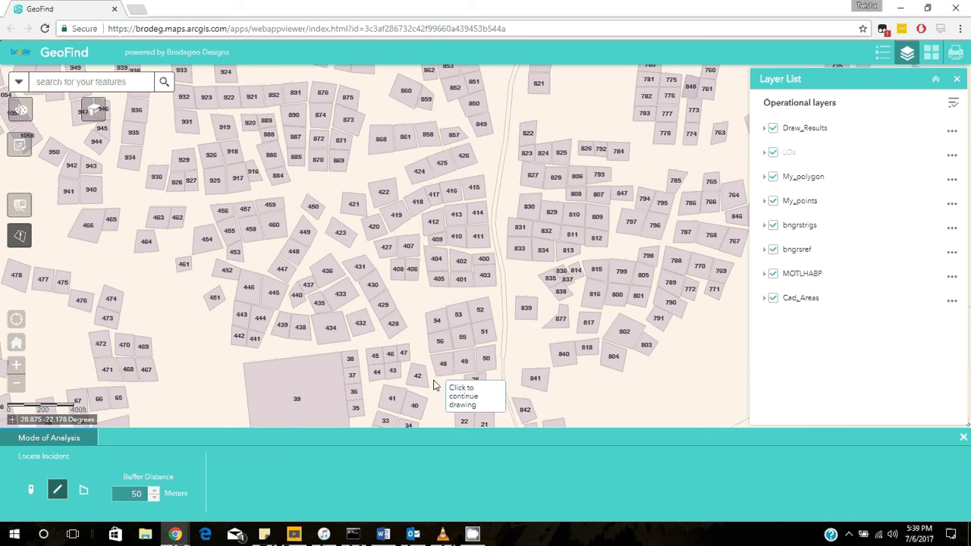
click(351, 166)
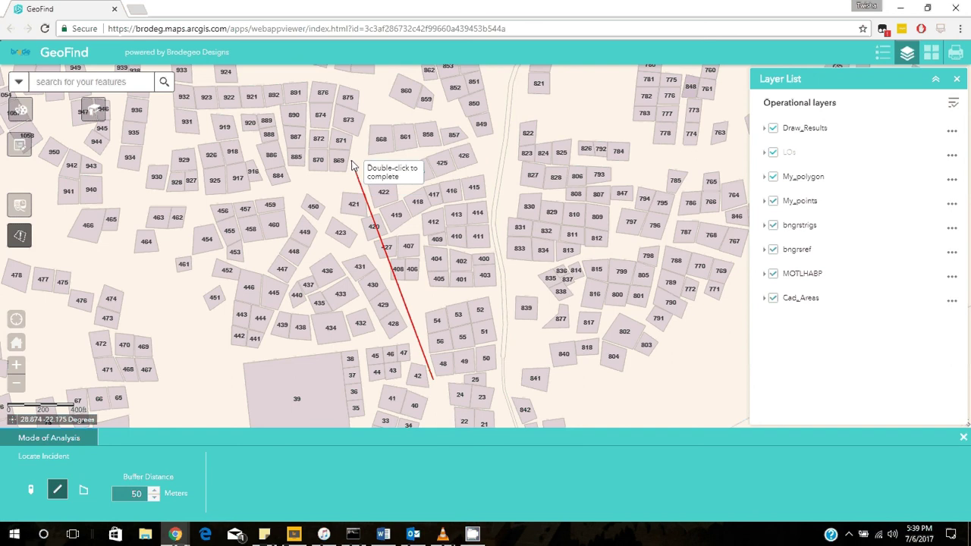
double_click(352, 166)
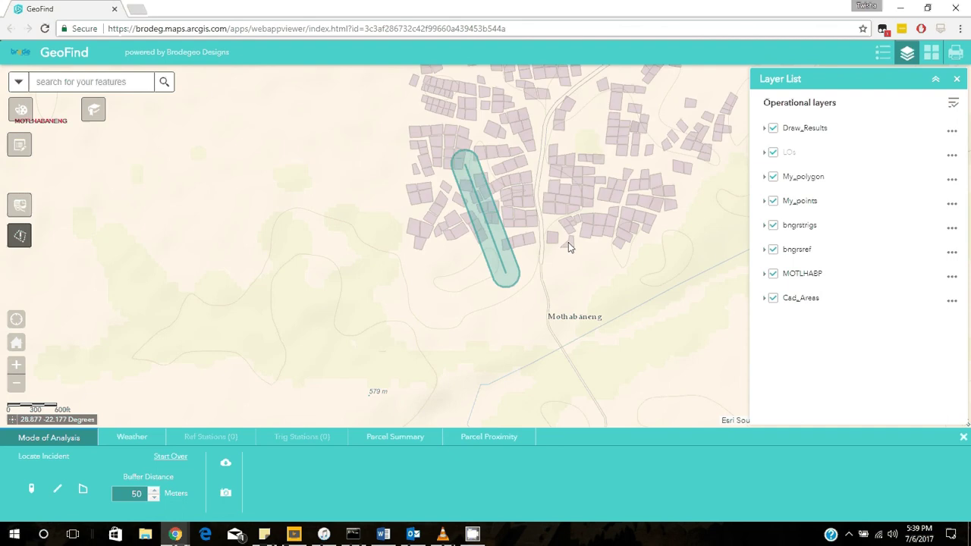
drag(527, 206, 404, 245)
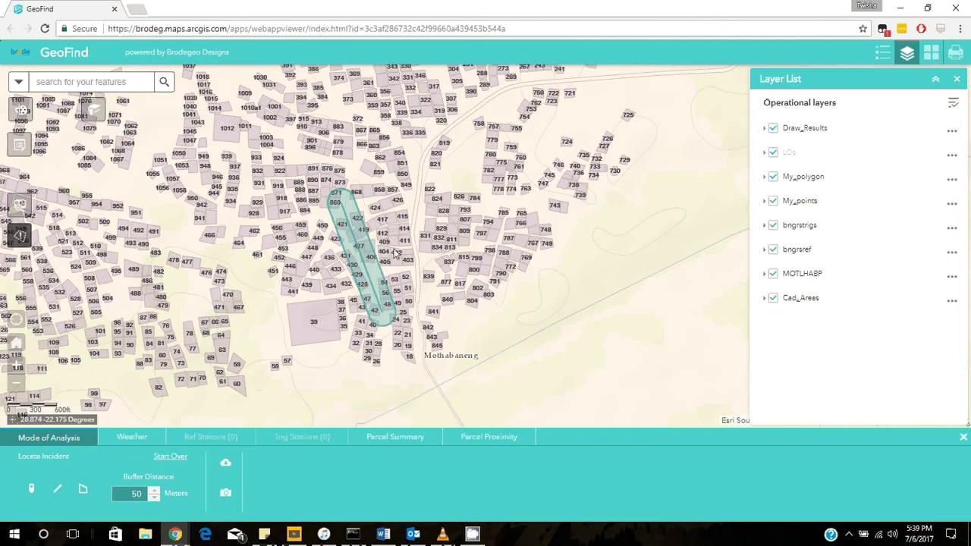
scroll(395, 253, up, 1)
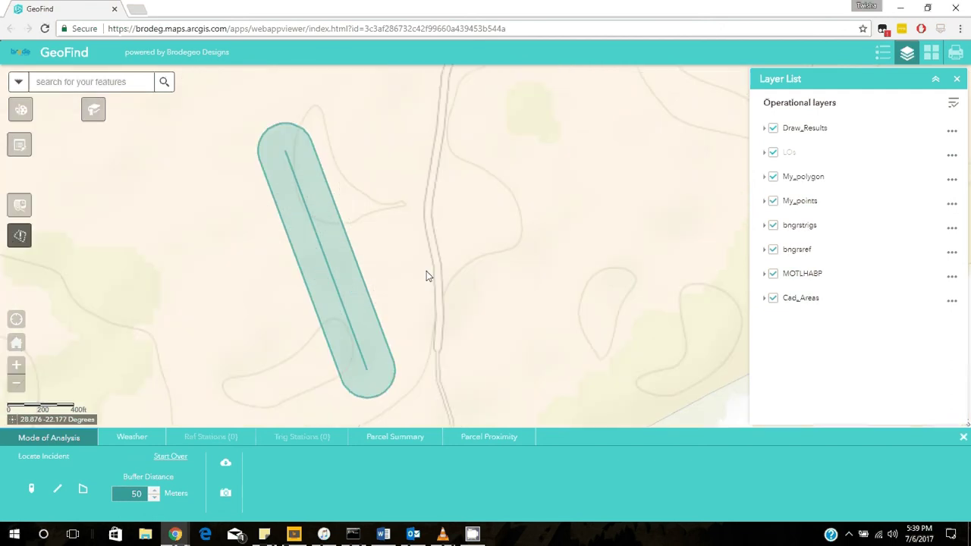
drag(425, 307, 442, 295)
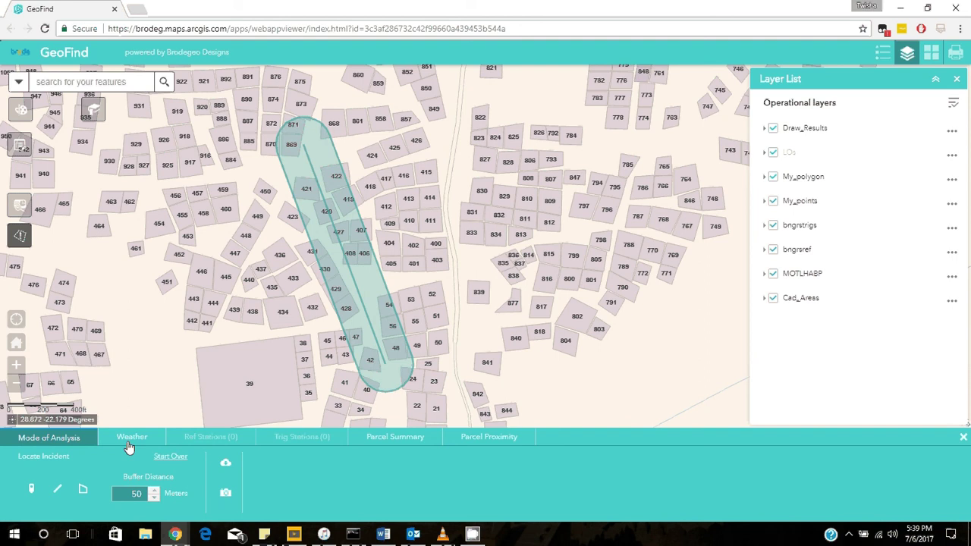
- Show the Parcel Summary statistics, then the Parcel Proximity ranking of the 29 buffered parcels
click(376, 438)
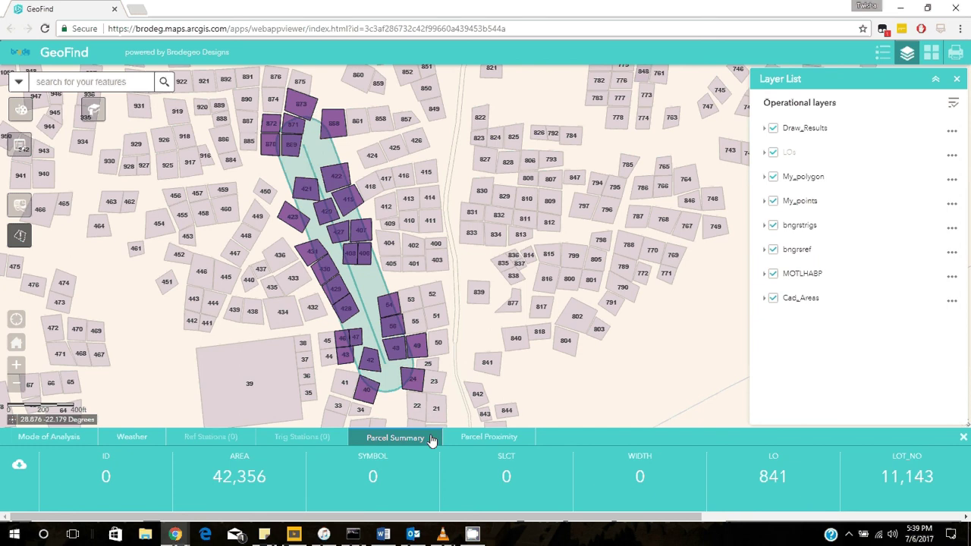
click(487, 443)
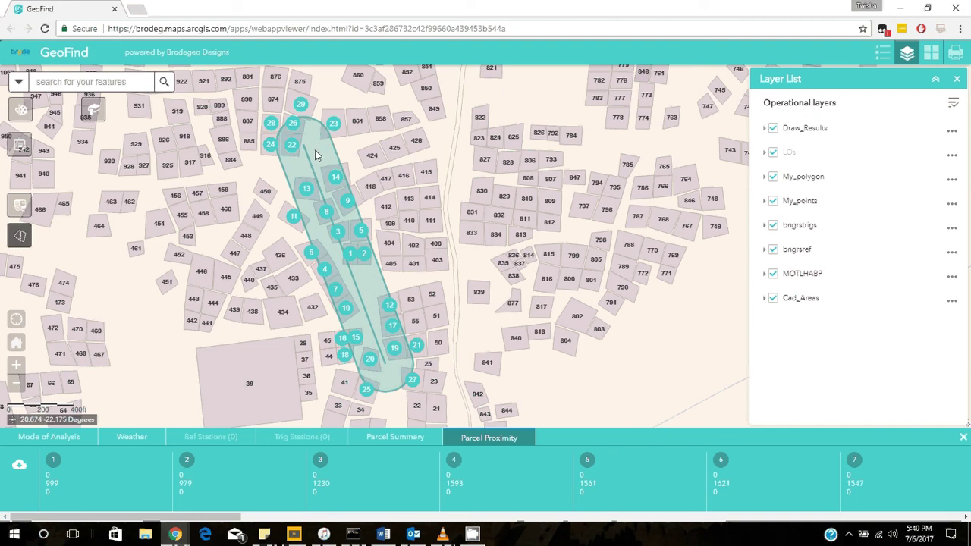
click(348, 258)
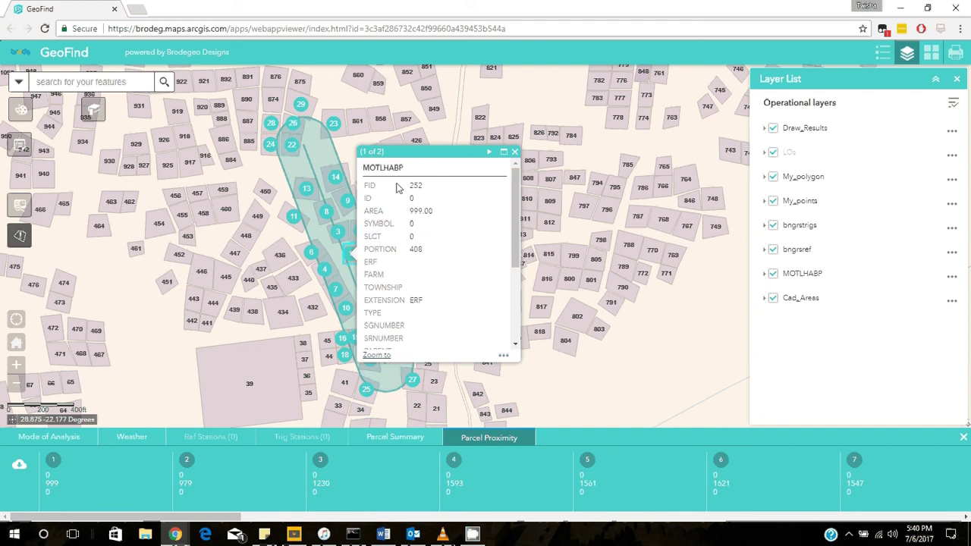
scroll(403, 220, down, 1)
scroll(402, 220, down, 2)
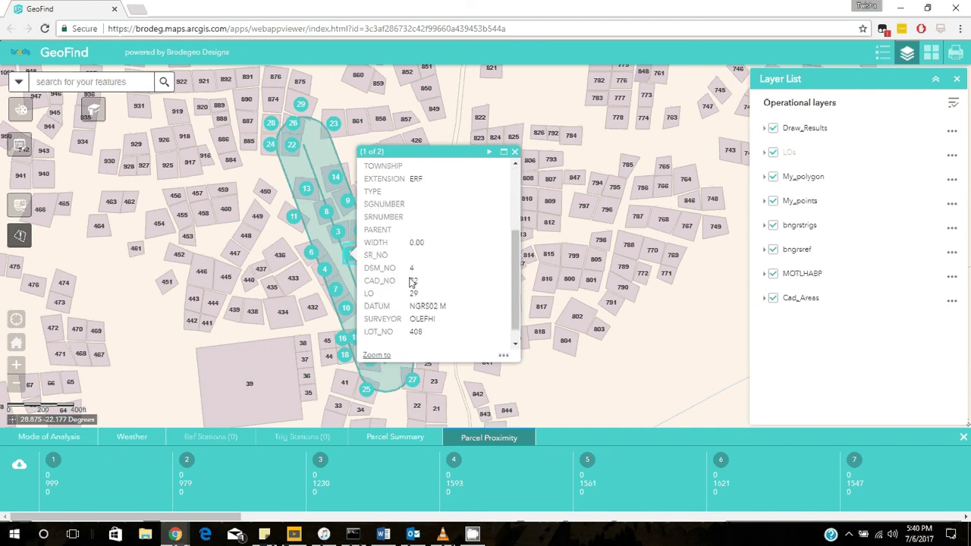
scroll(410, 282, down, 1)
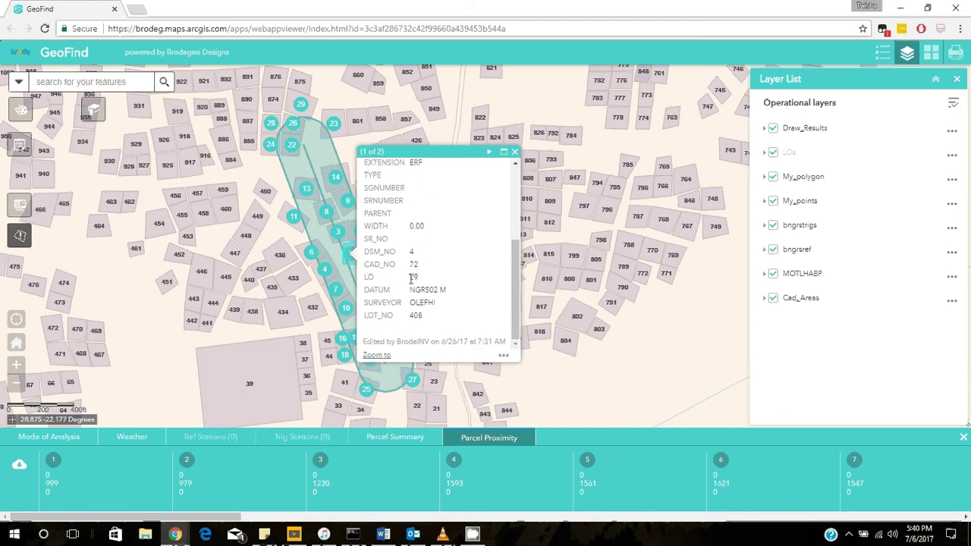
scroll(444, 242, up, 5)
click(514, 152)
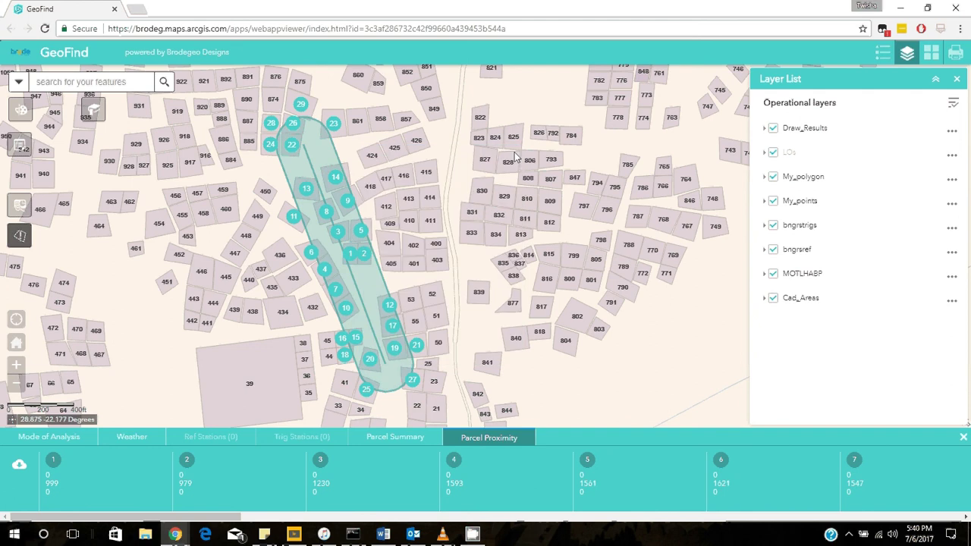
- Go back to the Mode of Analysis tab showing the 50 m buffer without the MOTLHABP parcels
click(44, 438)
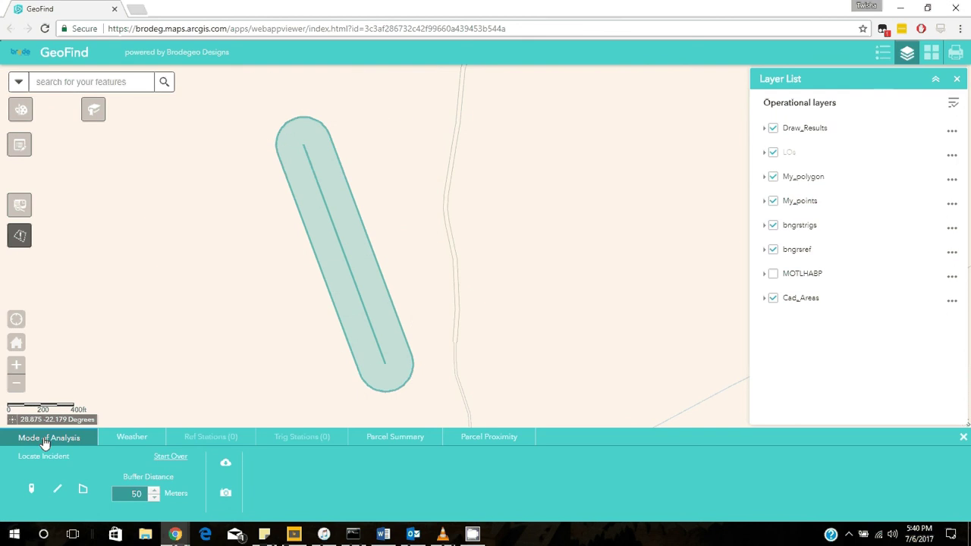